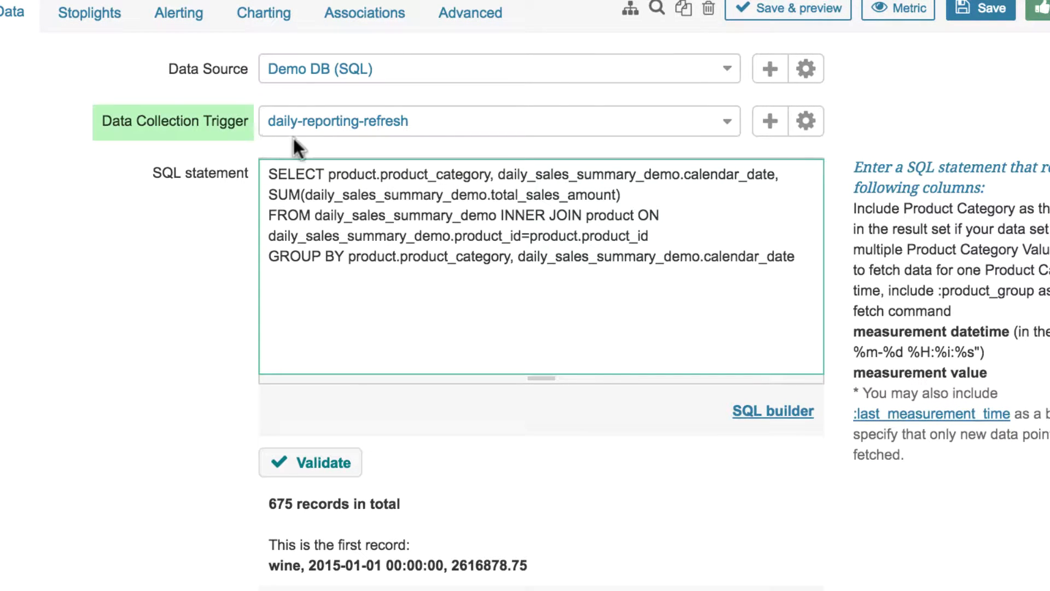
Create a scheduled data collection trigger named daily_trigger for the Daily Sales metric and proceed to its configuration
{"action": "left_click", "coordinate": [416, 123]}
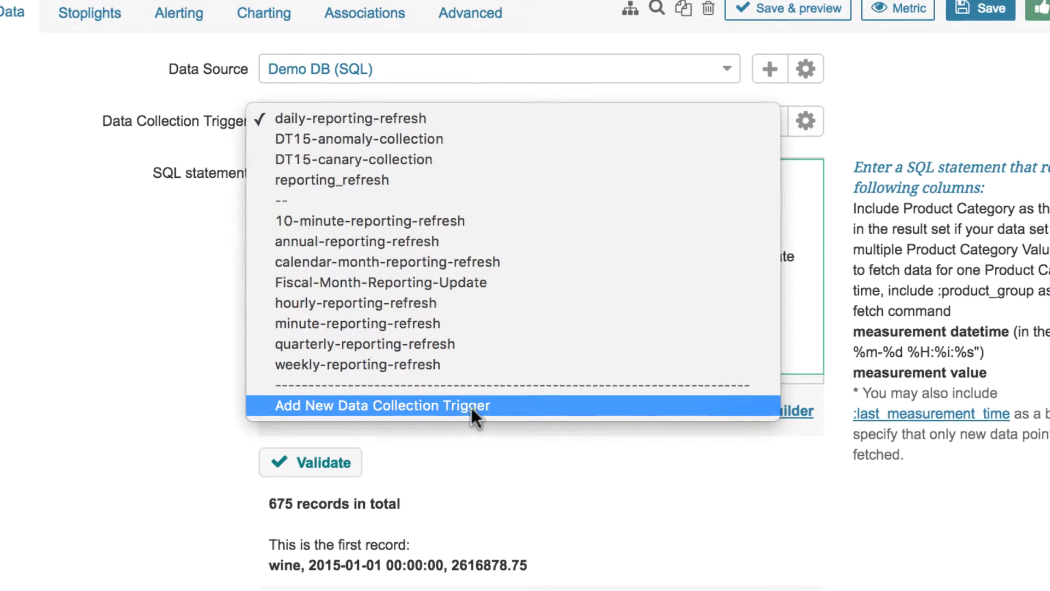
{"action": "left_click", "coordinate": [511, 406]}
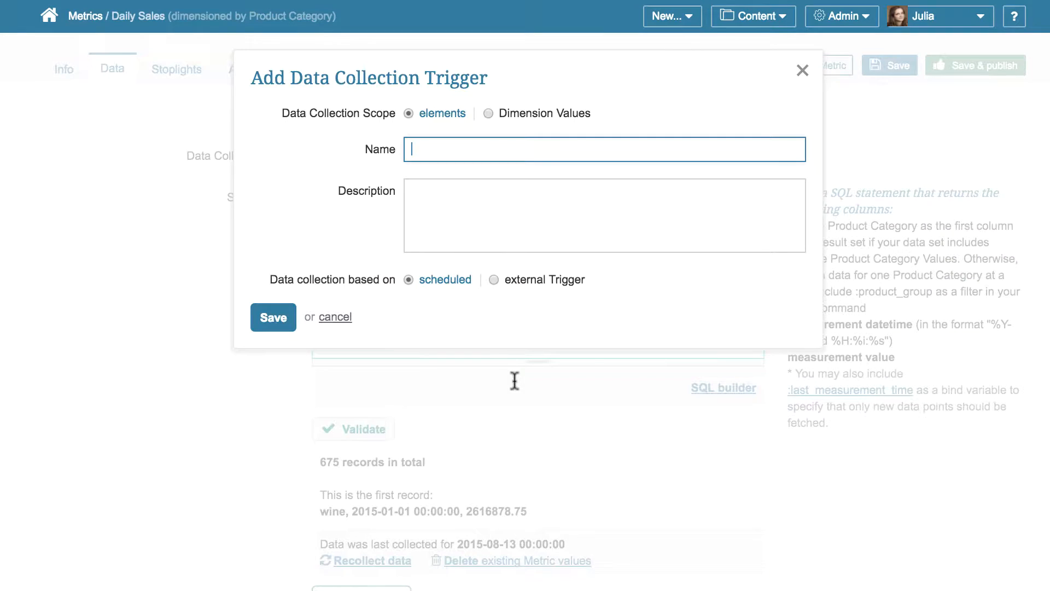
{"action": "type", "text": "daily_trigger"}
{"action": "left_click", "coordinate": [268, 317]}
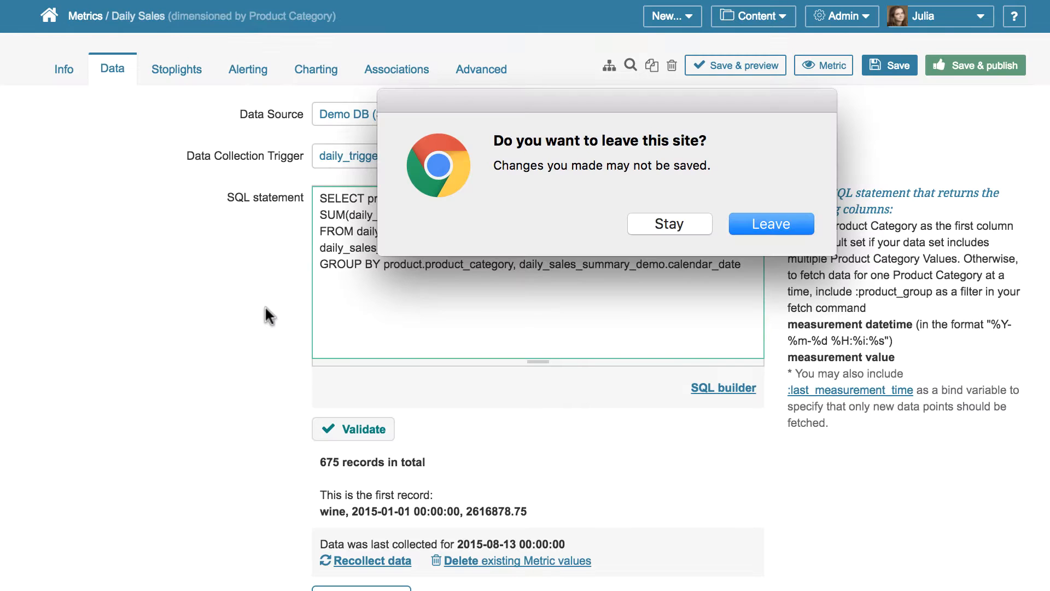
{"action": "left_click", "coordinate": [755, 224]}
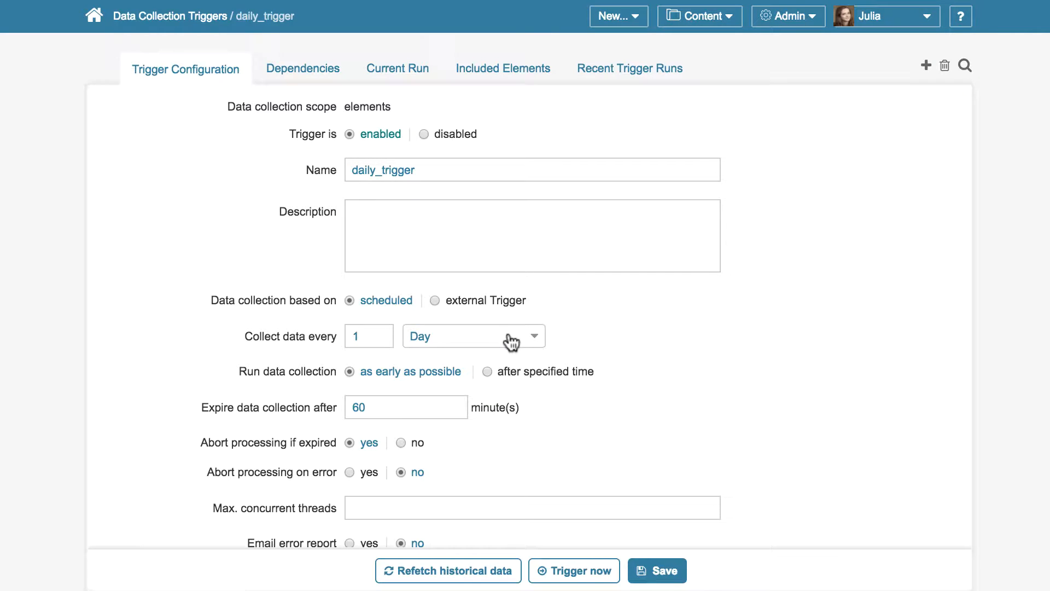
Set the daily_trigger data collection to run after a specified time of 06:00
{"action": "left_click", "coordinate": [494, 368]}
{"action": "left_click", "coordinate": [416, 408]}
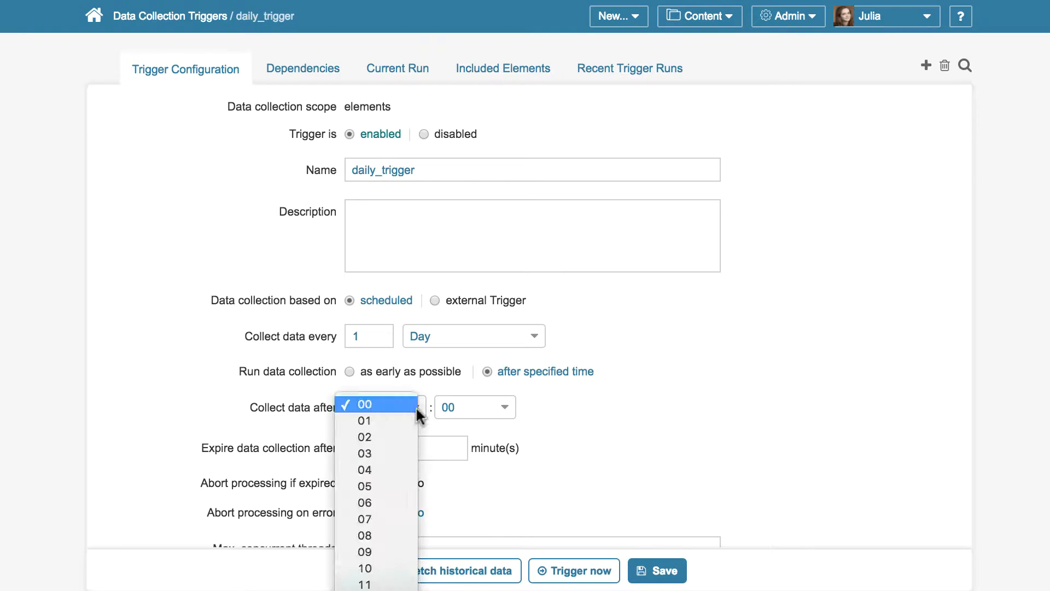
{"action": "left_click", "coordinate": [389, 501]}
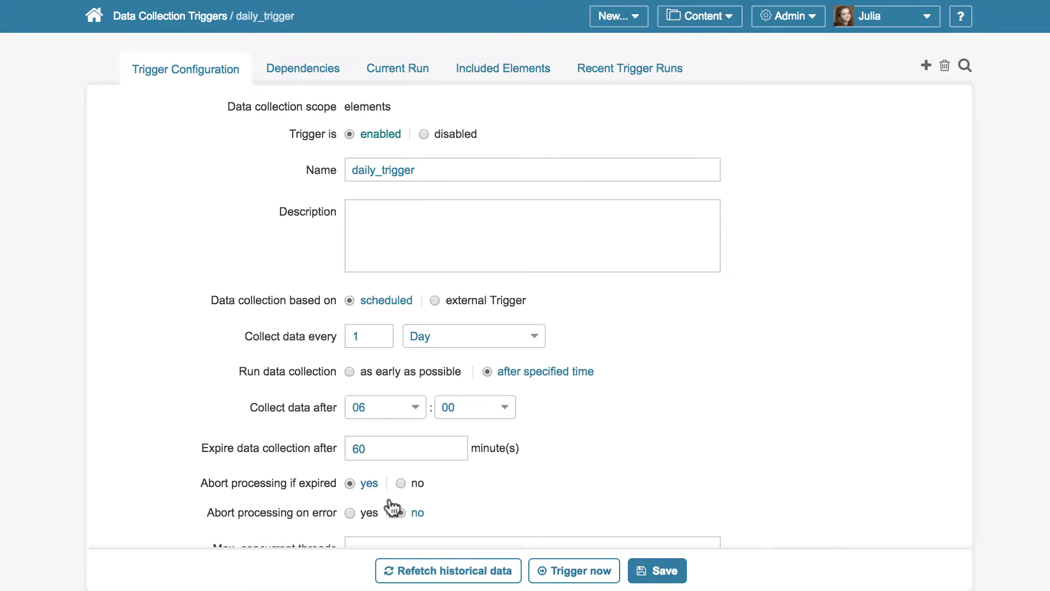
Add a trigger dependency on reporting_refresh to daily_trigger, to be satisfied during the current collection cycle
{"action": "left_click", "coordinate": [315, 76]}
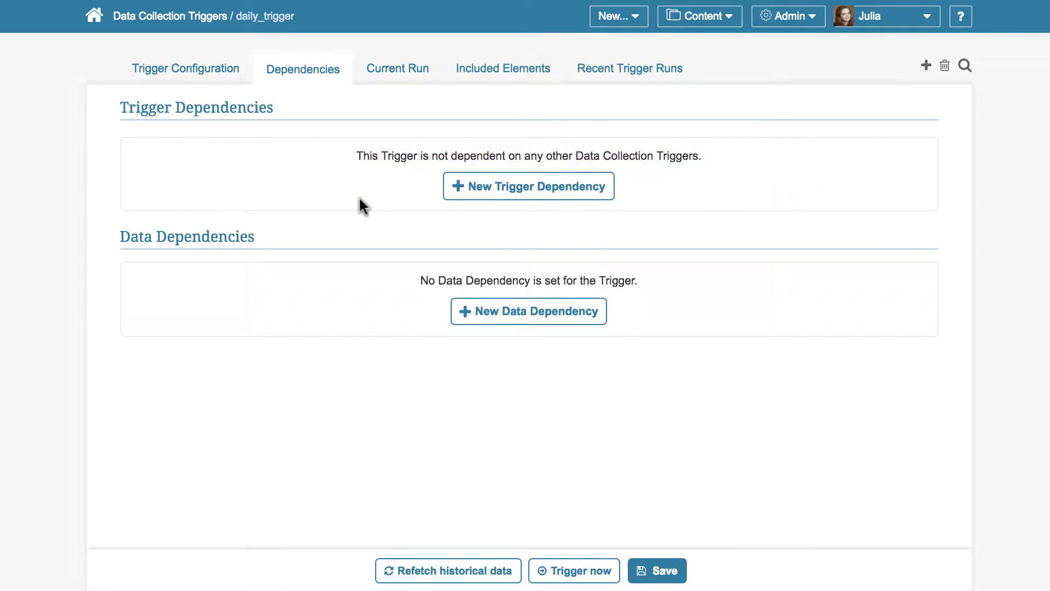
{"action": "left_click", "coordinate": [503, 187]}
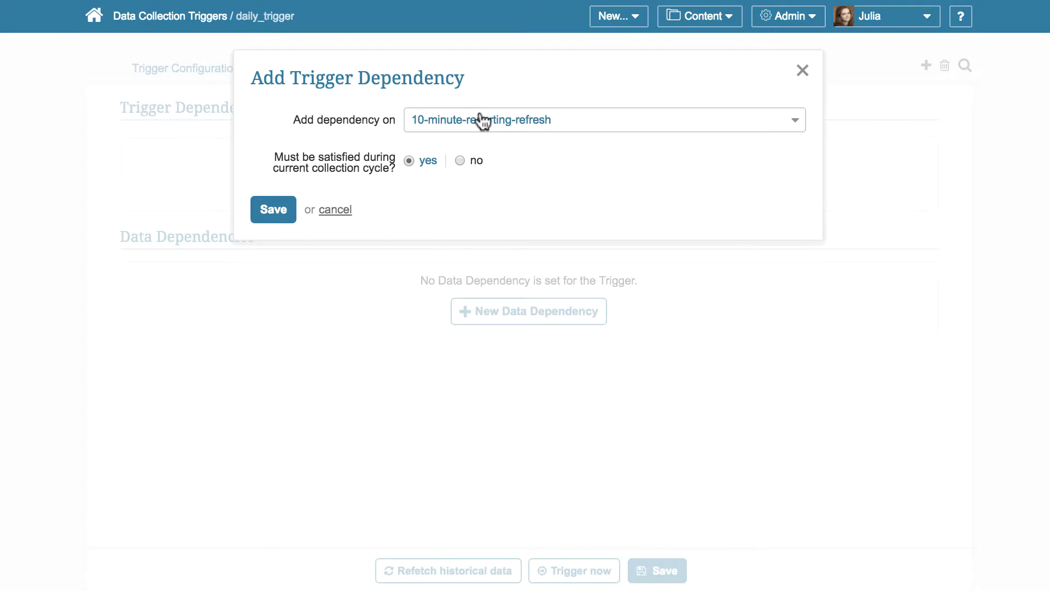
{"action": "left_click", "coordinate": [480, 119]}
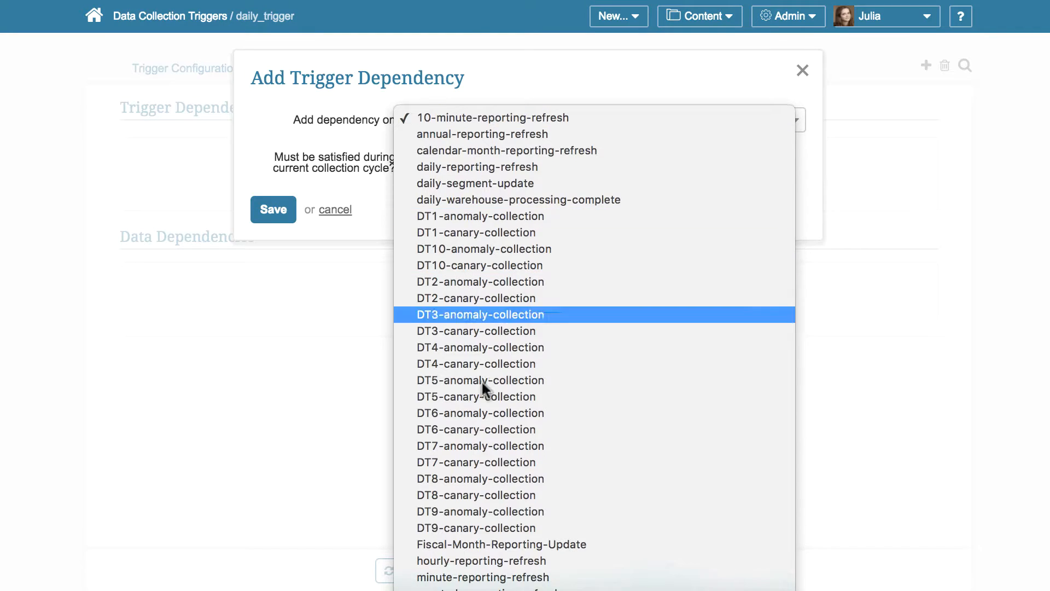
{"action": "key", "text": "Escape"}
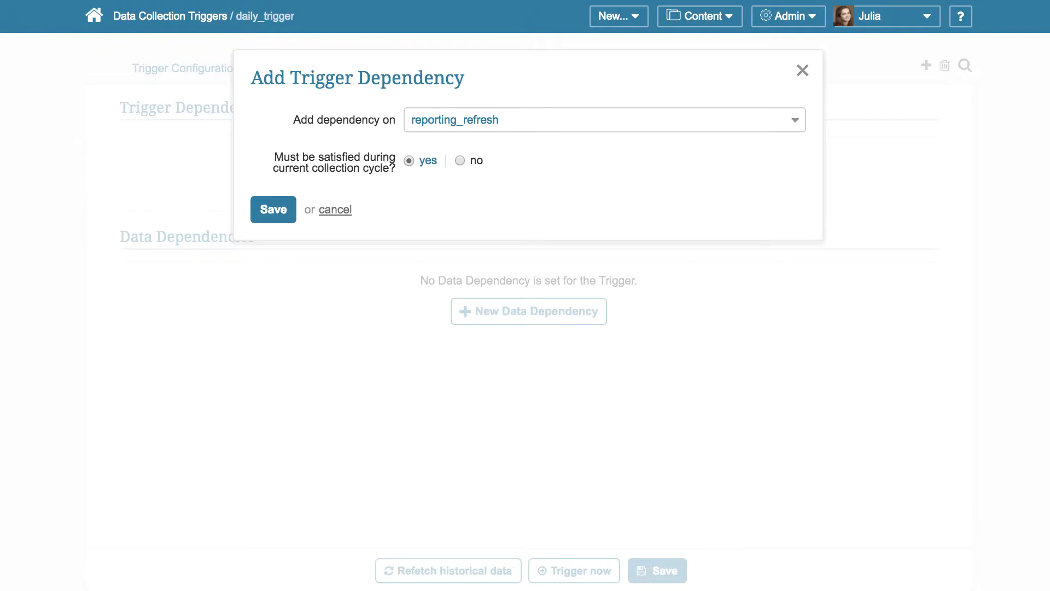
{"action": "left_click", "coordinate": [287, 210]}
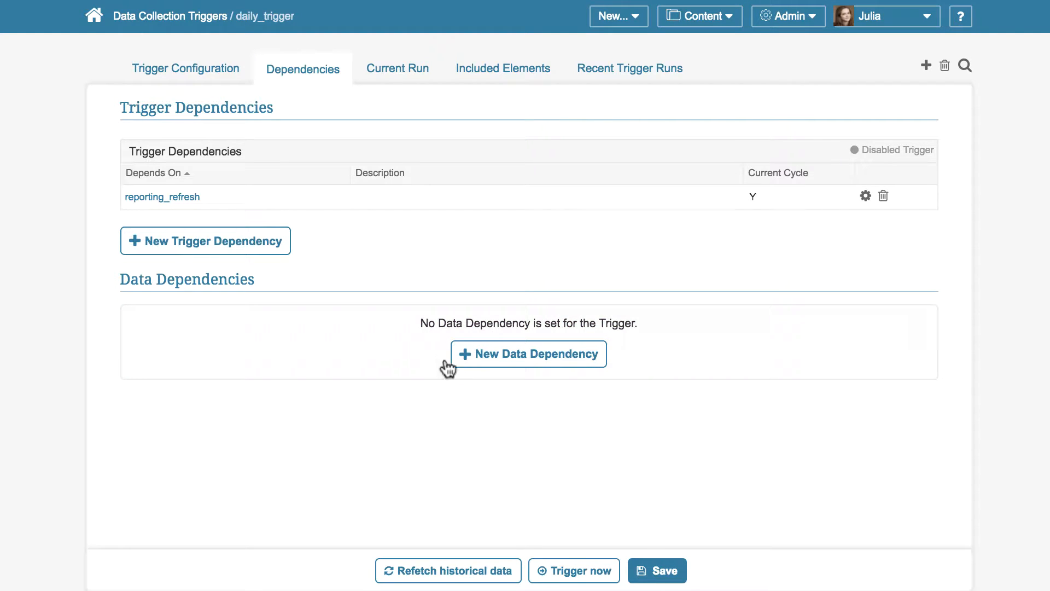
Add a new data dependency named ETL Complete to daily_trigger and proceed to its settings
{"action": "left_click", "coordinate": [492, 353]}
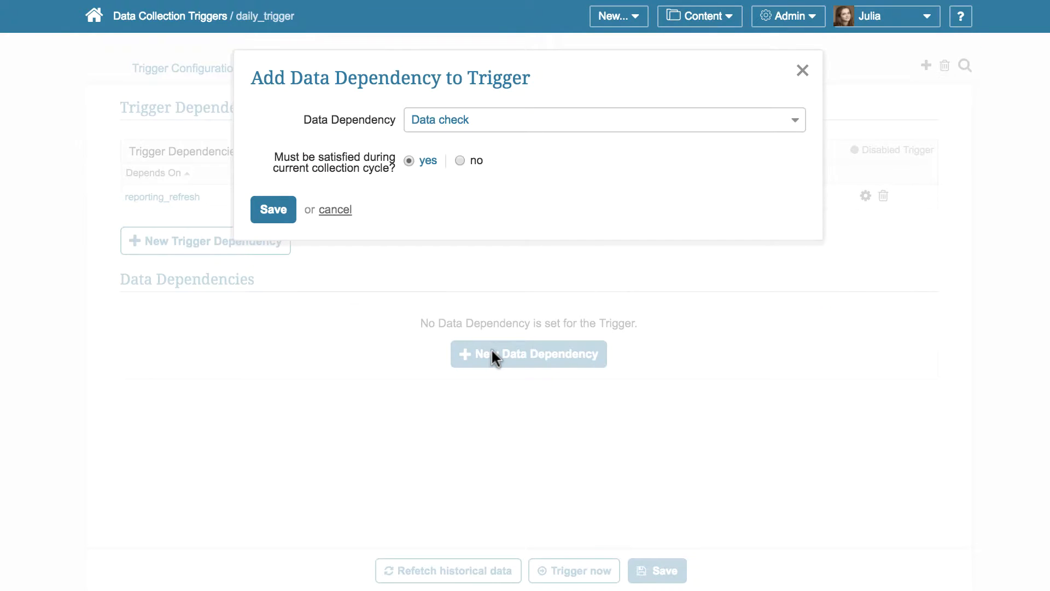
{"action": "left_click", "coordinate": [505, 114]}
{"action": "left_click", "coordinate": [495, 216]}
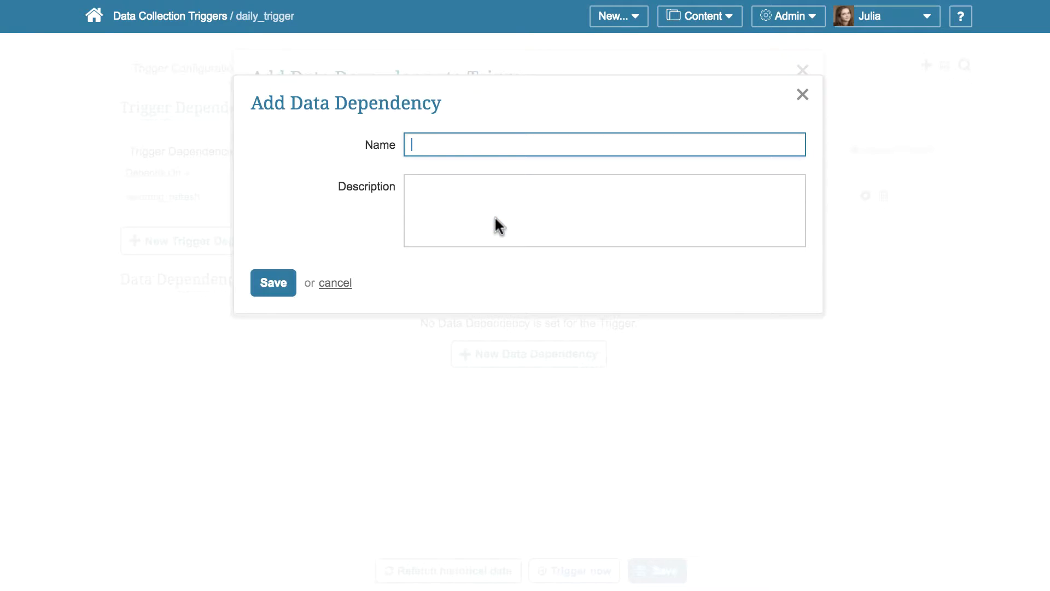
{"action": "type", "text": "ETL Complete"}
{"action": "left_click", "coordinate": [285, 282]}
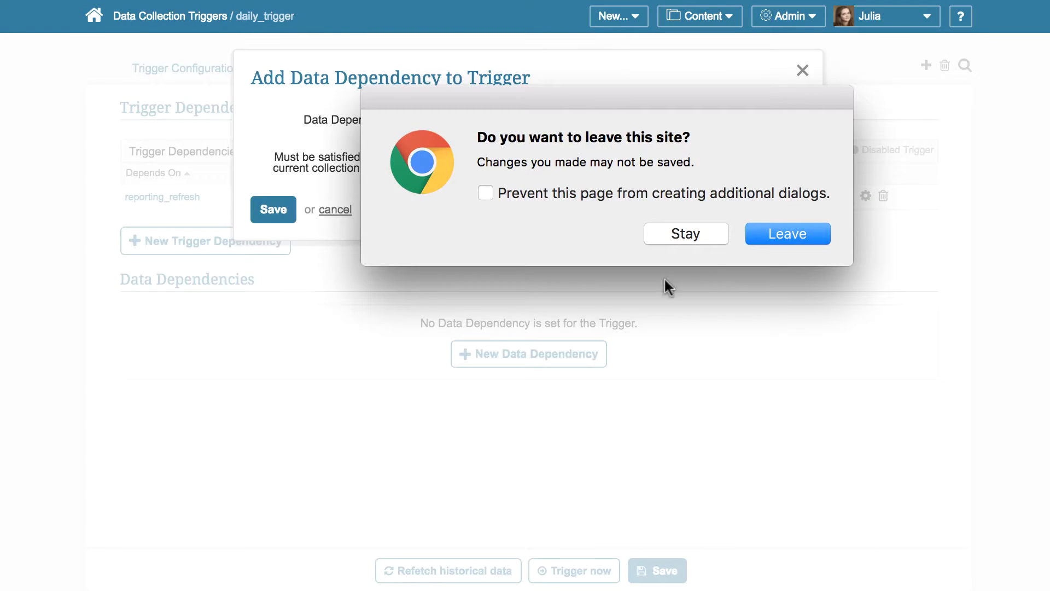
{"action": "left_click", "coordinate": [784, 234]}
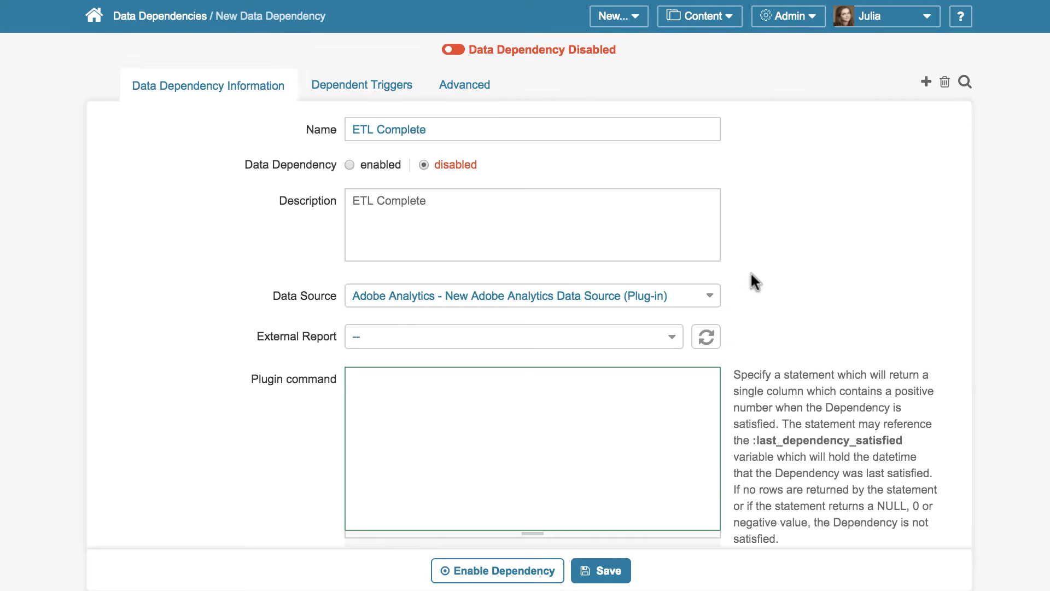
Set the data source of the ETL Complete dependency to Training (SQL)
{"action": "scroll", "coordinate": [751, 272], "scroll_direction": "down", "scroll_amount": 3}
{"action": "scroll", "coordinate": [750, 273], "scroll_direction": "up", "scroll_amount": 2}
{"action": "scroll", "coordinate": [750, 271], "scroll_direction": "up", "scroll_amount": 1}
{"action": "left_click", "coordinate": [705, 297]}
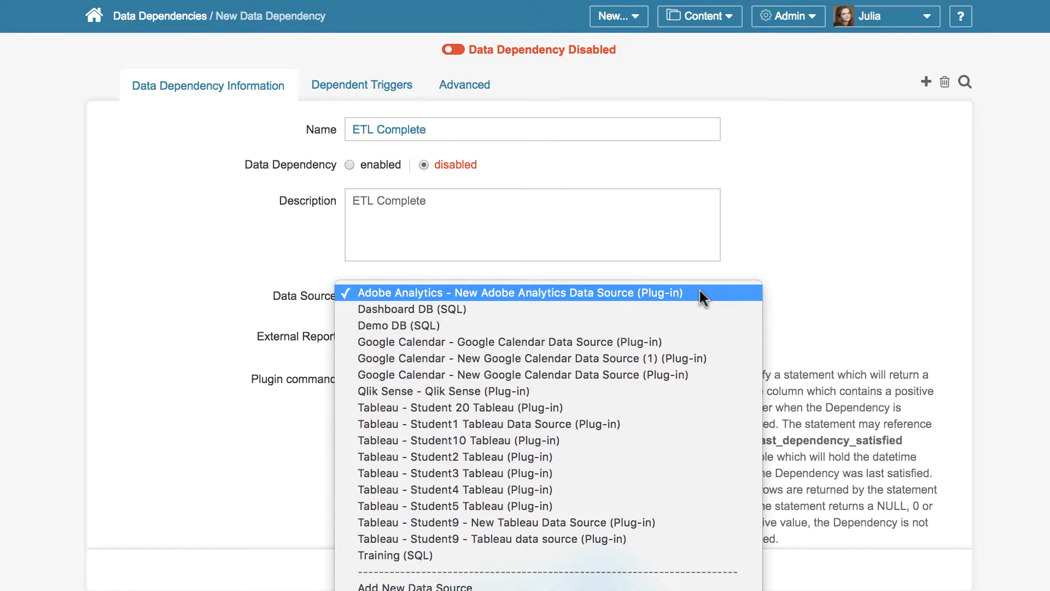
{"action": "left_click", "coordinate": [651, 554]}
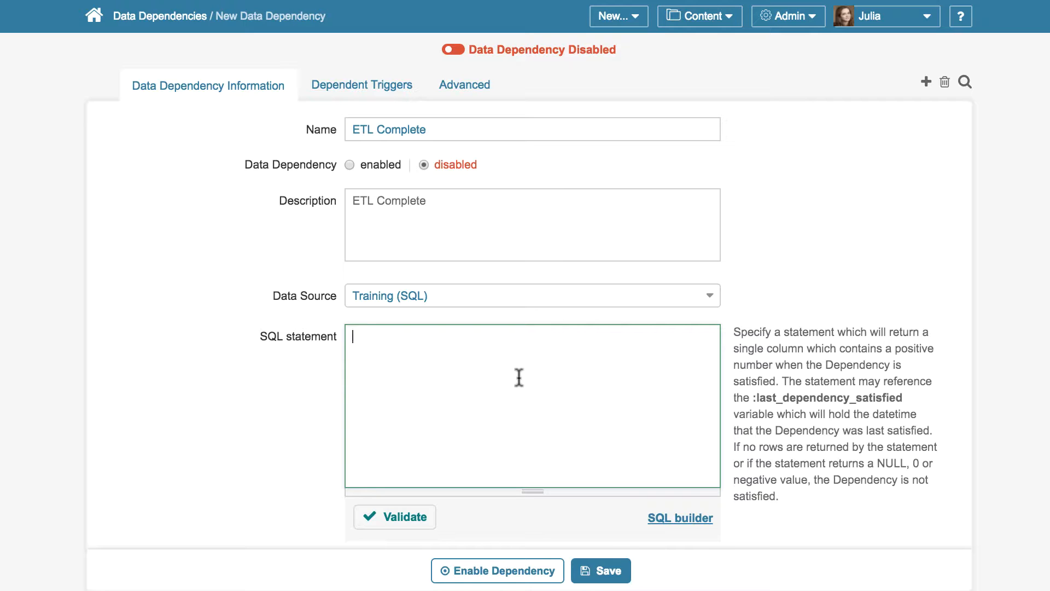
Enter the SQL statement "SELECT (CASE WHEN COUNT (*) > 1000 THEN 1 ELSE 0 END) FROM daily_sales_summary" for the dependency
{"action": "type", "text": "SELECT (CASE WHEN COUNT (*) > 1000"}
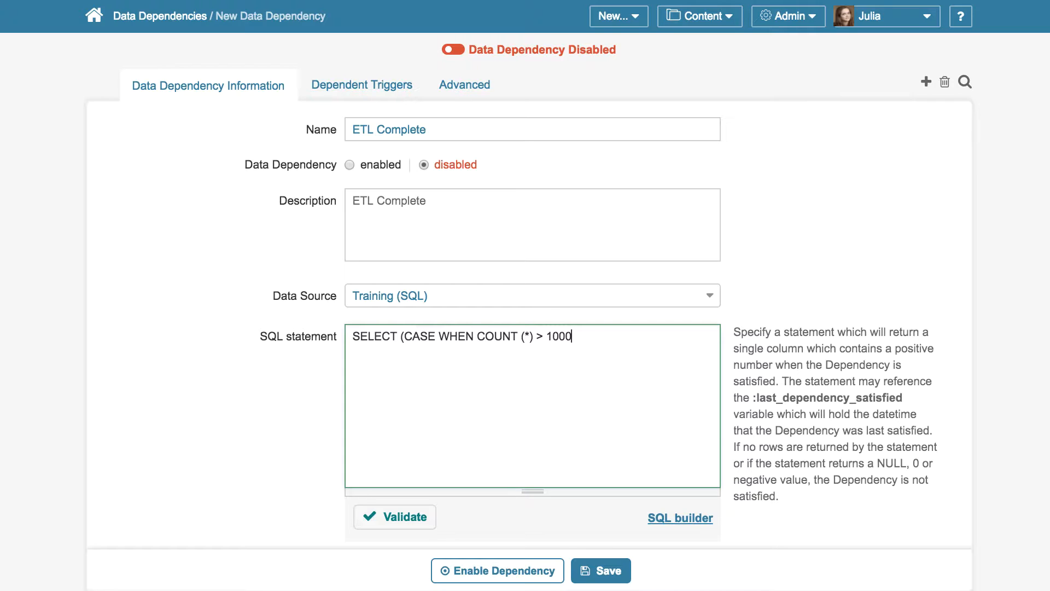
{"action": "type", "text": "THEN 1 ELSE 0 END)"}
{"action": "key", "text": "Return"}
{"action": "type", "text": "FROM daily_sales_"}
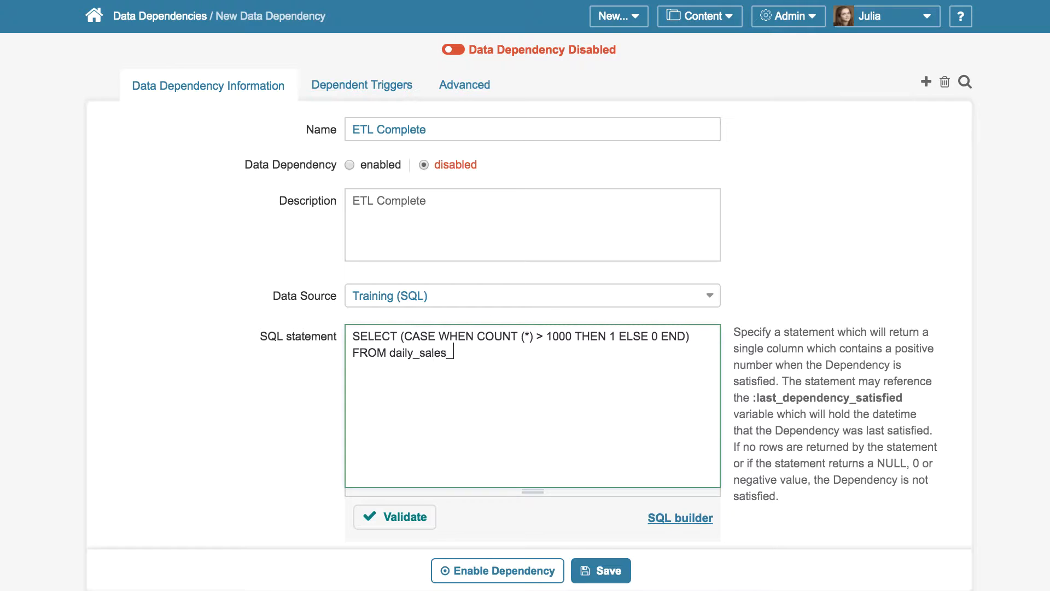
{"action": "type", "text": "summary"}
Set the dependency checking to start after 05:00 and stop after 12:59
{"action": "scroll", "coordinate": [608, 328], "scroll_direction": "down", "scroll_amount": 3}
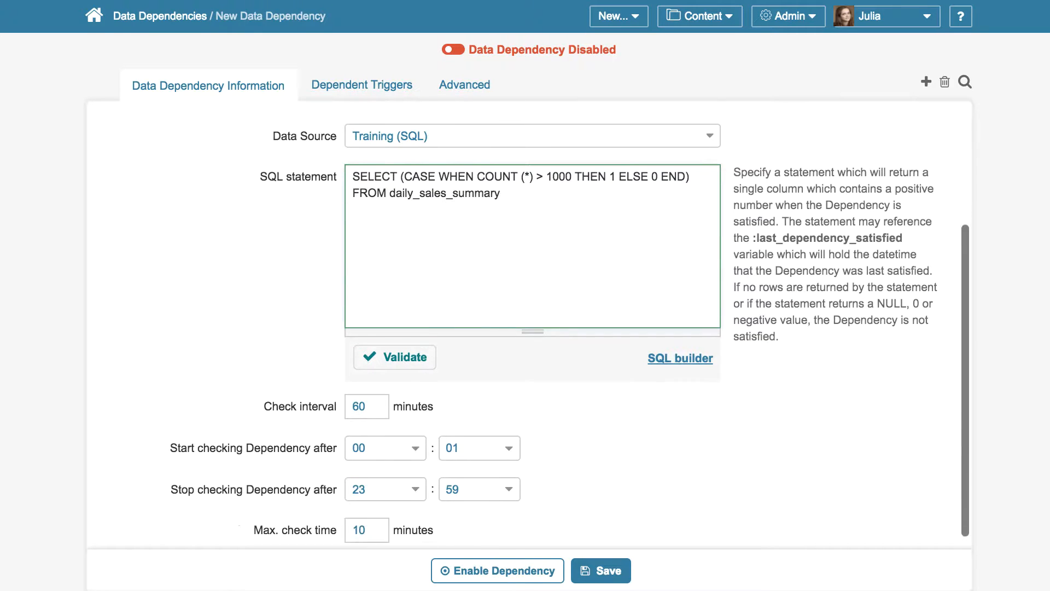
{"action": "left_click", "coordinate": [409, 436]}
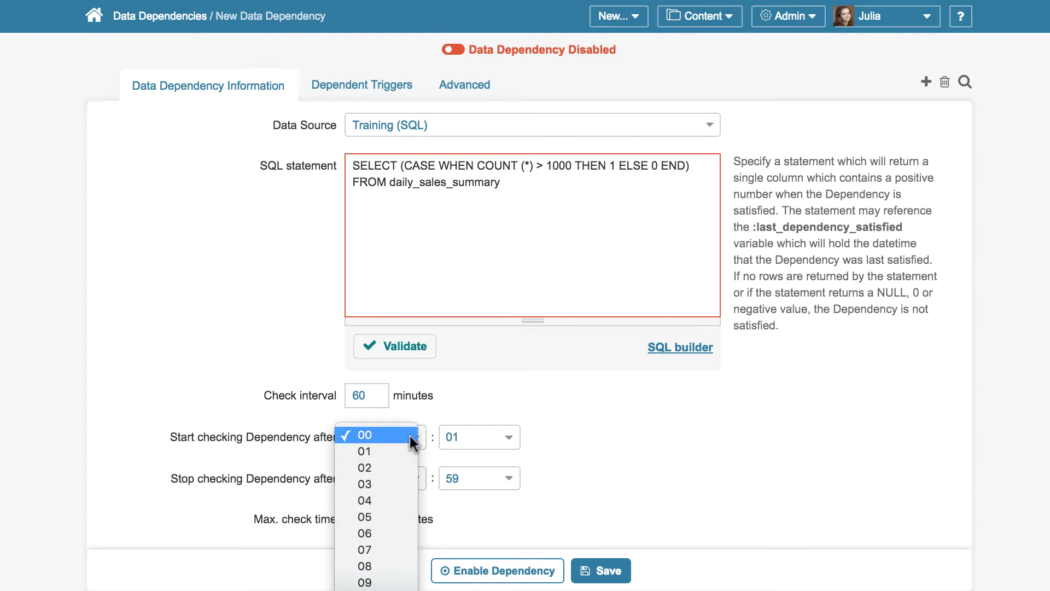
{"action": "left_click", "coordinate": [410, 520]}
{"action": "left_click", "coordinate": [510, 437]}
{"action": "left_click", "coordinate": [499, 426]}
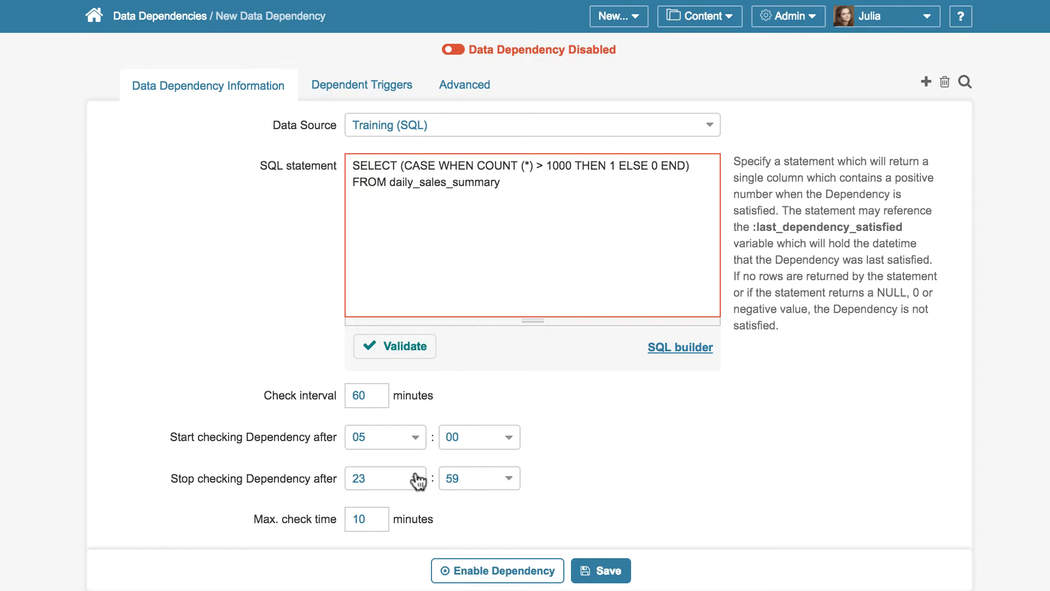
{"action": "left_click", "coordinate": [417, 480]}
{"action": "left_click", "coordinate": [420, 306]}
{"action": "left_click", "coordinate": [415, 477]}
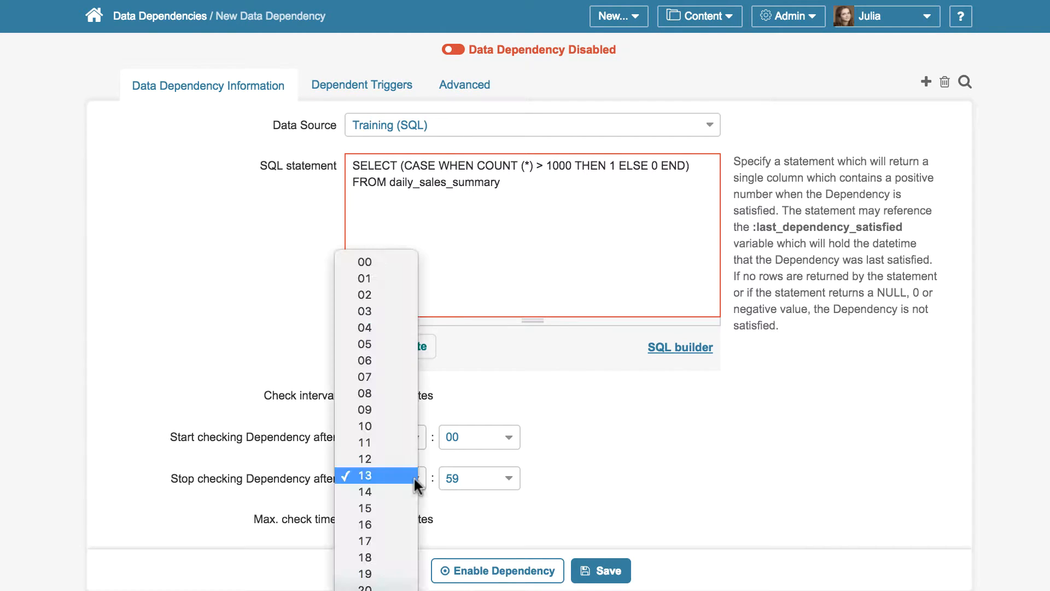
{"action": "left_click", "coordinate": [397, 457]}
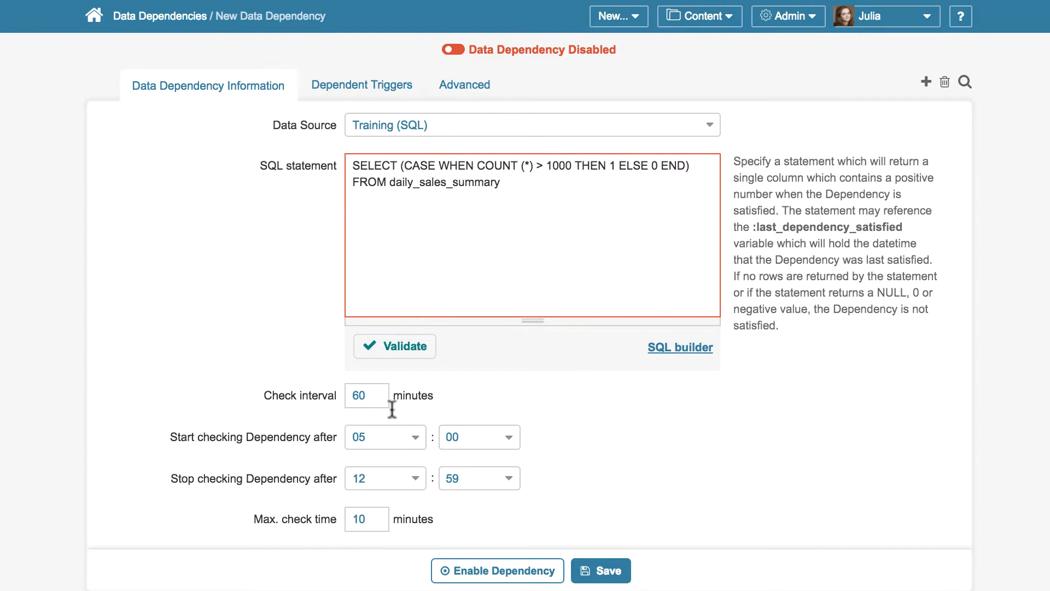
Set the check interval to 5 minutes, then save and enable the ETL Complete dependency
{"action": "double_click", "coordinate": [376, 395]}
{"action": "key", "text": "BackSpace"}
{"action": "type", "text": "5"}
{"action": "left_click", "coordinate": [581, 426]}
{"action": "left_click", "coordinate": [602, 569]}
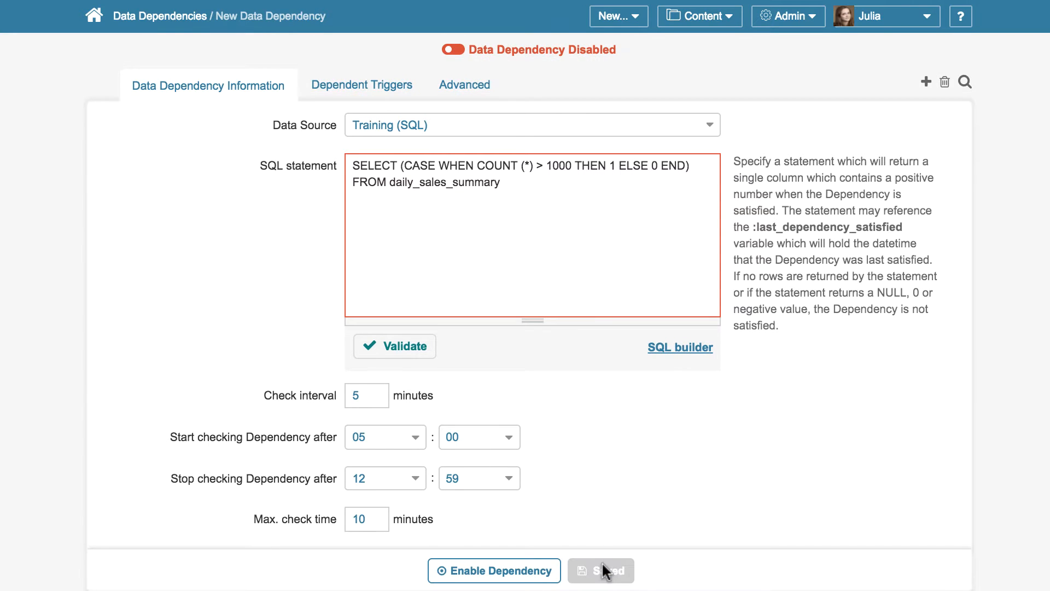
{"action": "left_click", "coordinate": [453, 53]}
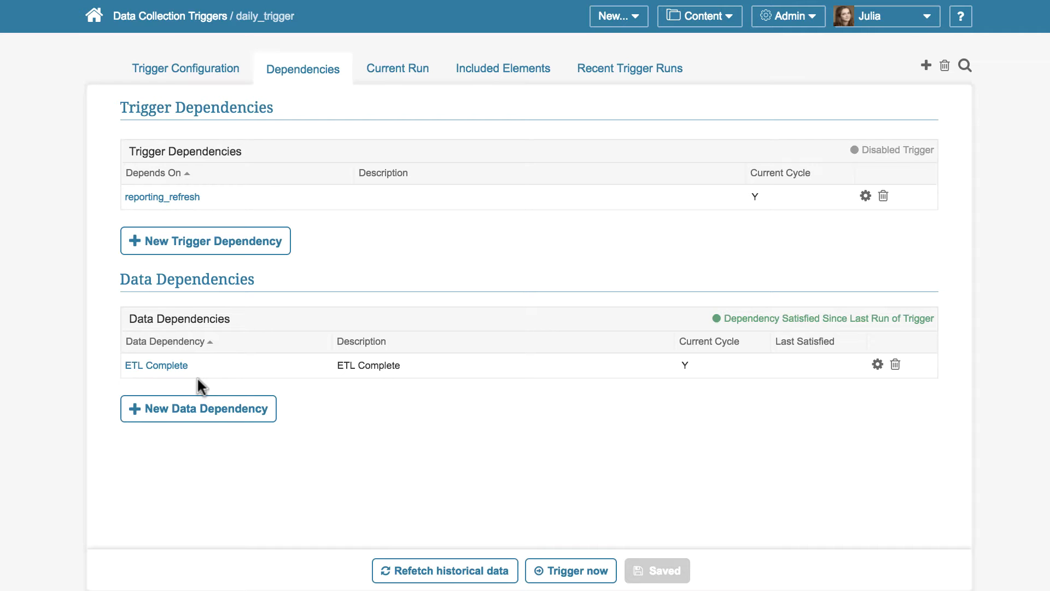
Add a second data dependency named ETL Date Check to daily_trigger, with Training (SQL) as its data source
{"action": "left_click", "coordinate": [216, 409]}
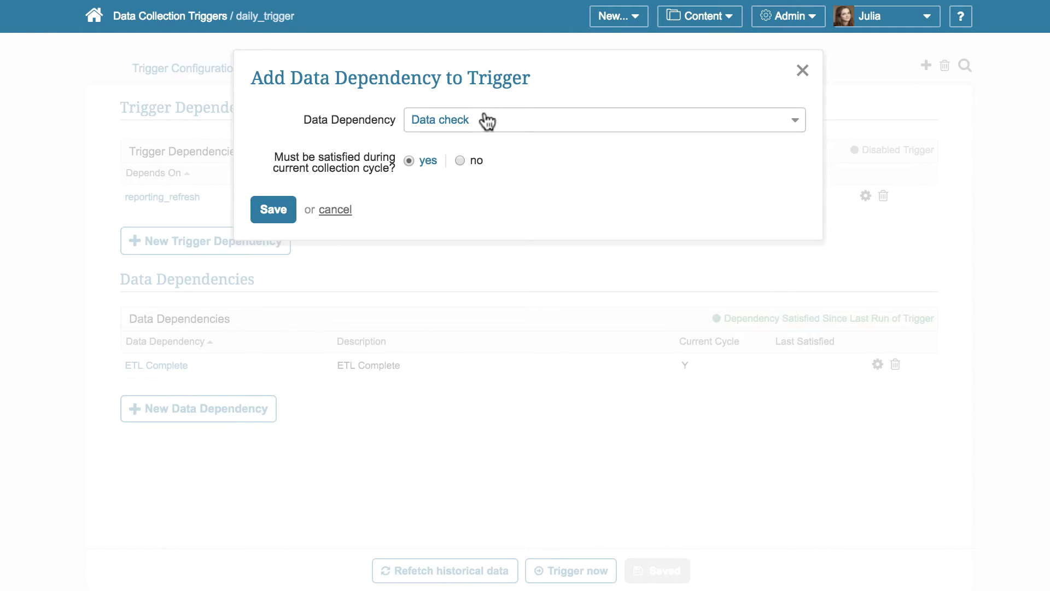
{"action": "left_click", "coordinate": [487, 121]}
{"action": "left_click", "coordinate": [484, 215]}
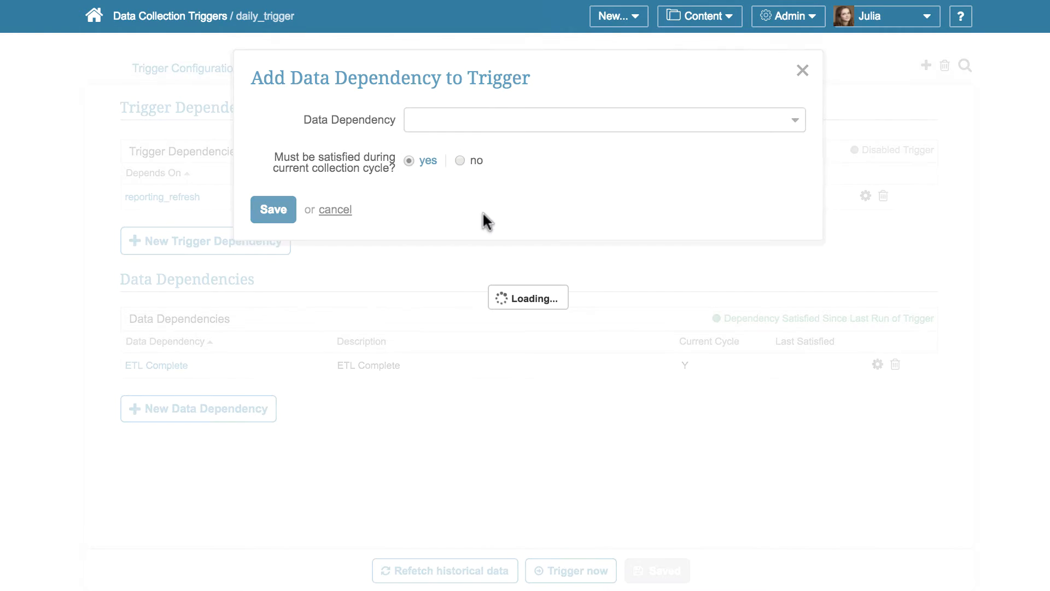
{"action": "type", "text": "E"}
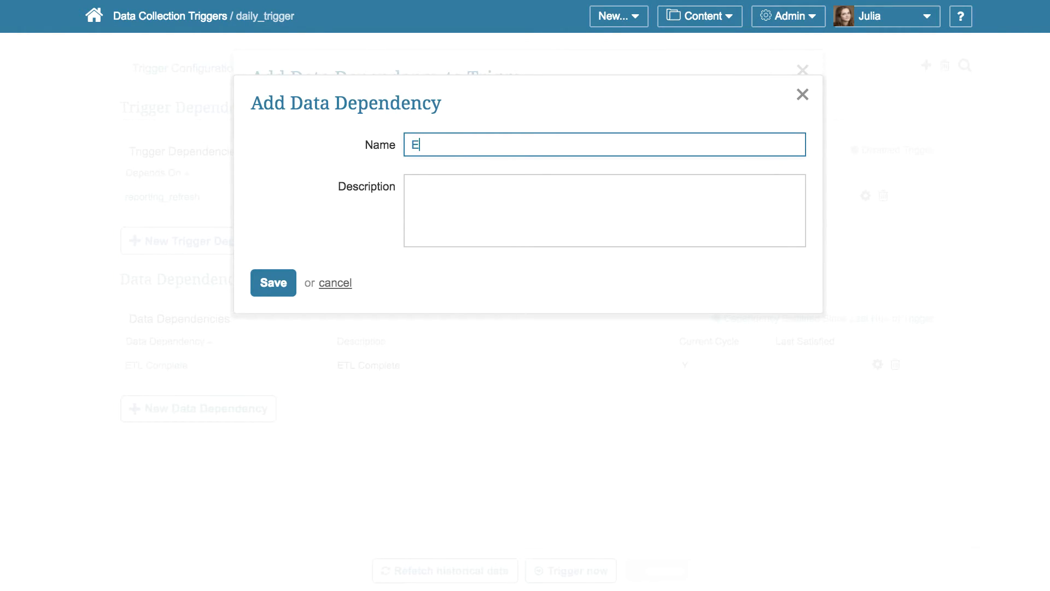
{"action": "type", "text": "TL Date Check"}
{"action": "left_click", "coordinate": [280, 282]}
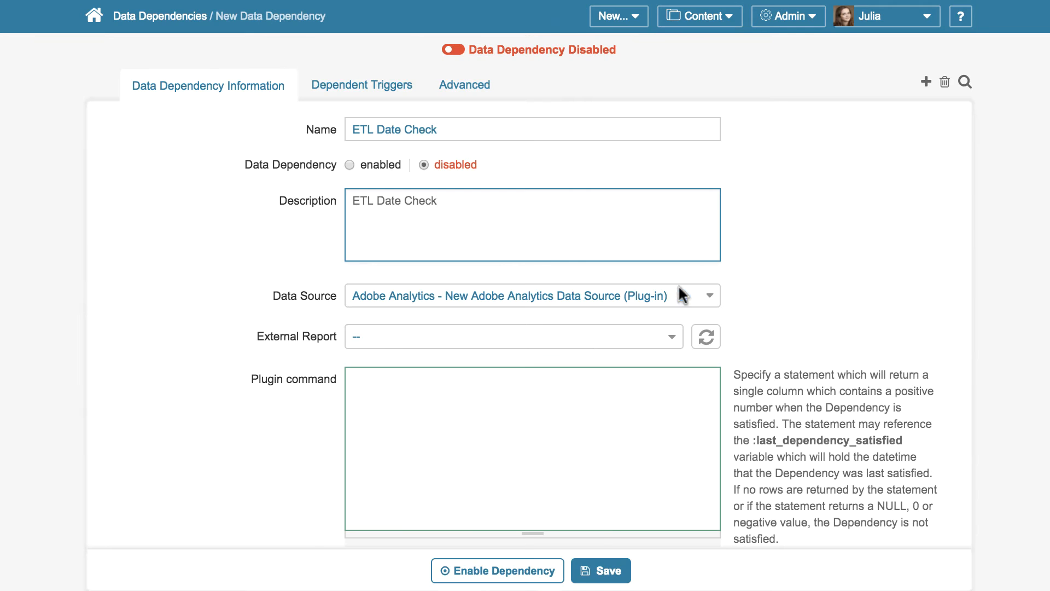
{"action": "left_click", "coordinate": [678, 295]}
{"action": "left_click", "coordinate": [635, 549]}
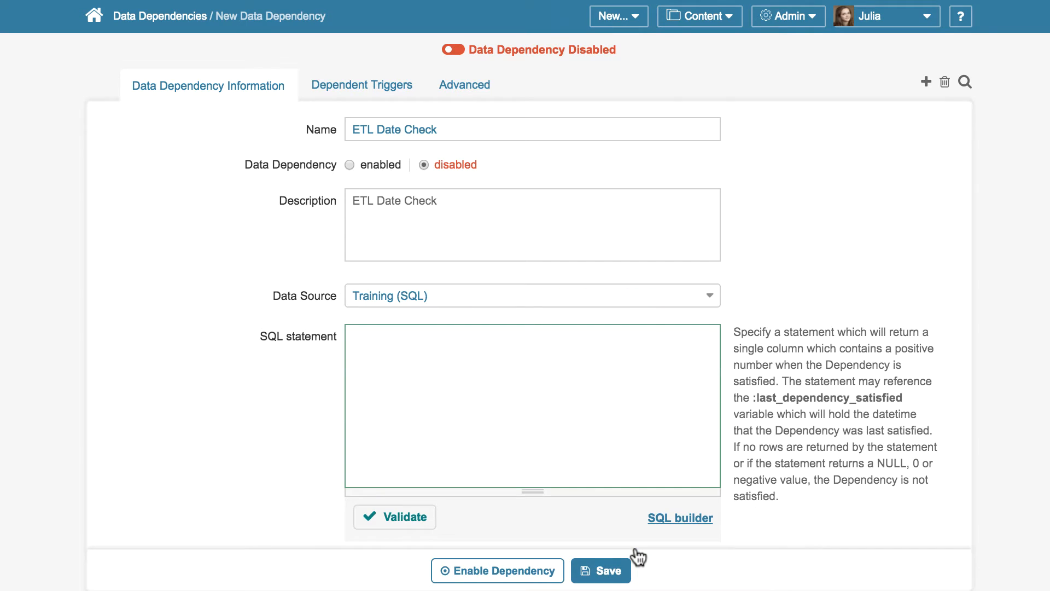
Enter and validate the SQL statement "SELECT 1 FROM daily_sales_summary WHERE DATE(calendar_date)>=DATE(NOW()-INTERVAL 1 DAY)" for the ETL Date Check dependency
{"action": "left_click", "coordinate": [468, 379]}
{"action": "type", "text": "SELECT 1"}
{"action": "key", "text": "Return"}
{"action": "type", "text": "FROM dai"}
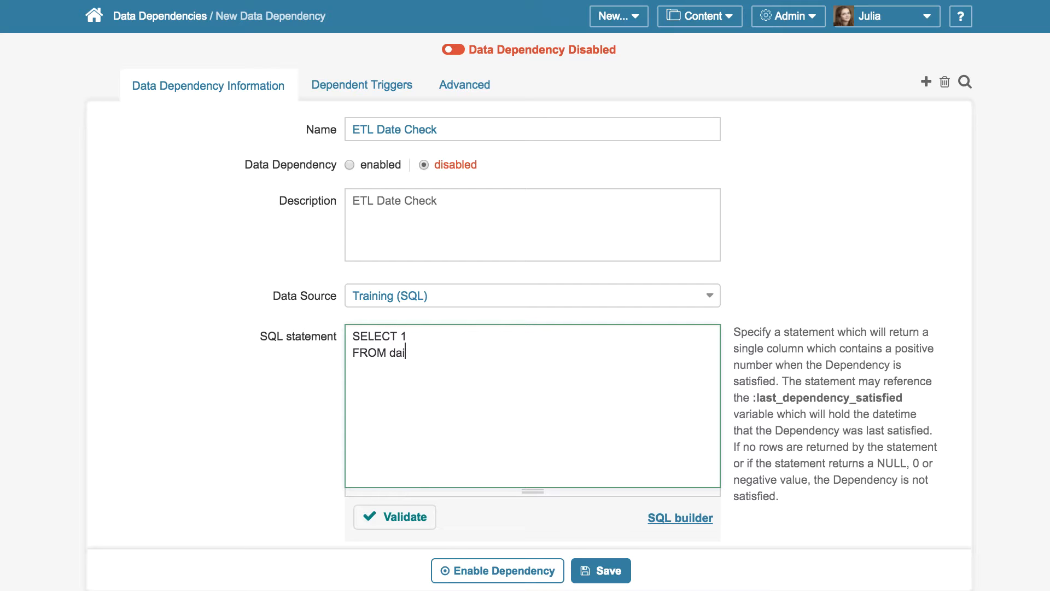
{"action": "type", "text": "ly_sales_summary"}
{"action": "key", "text": "Return"}
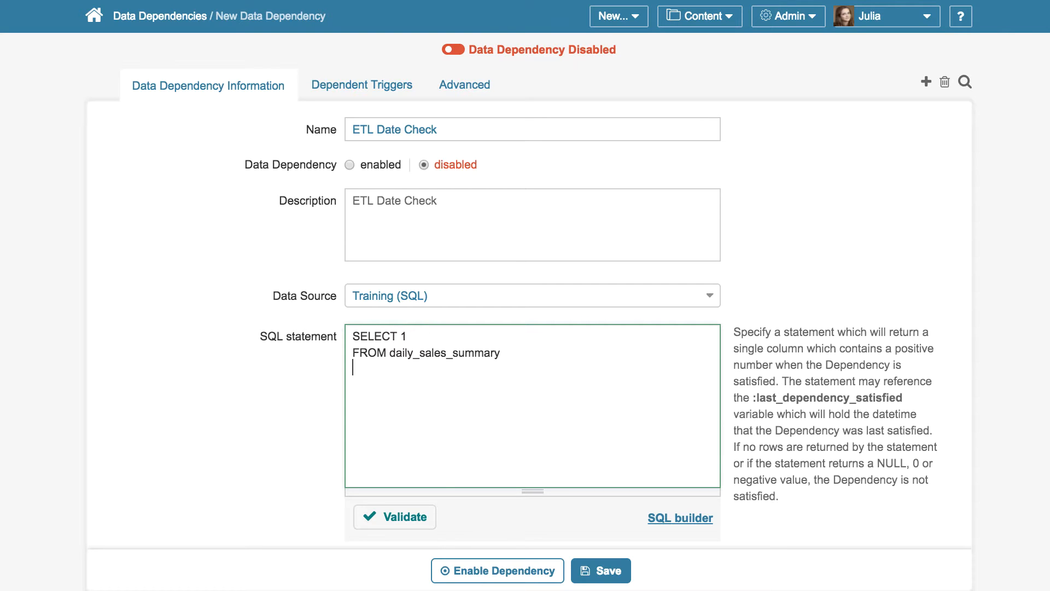
{"action": "type", "text": "WHERE DATE(calendar"}
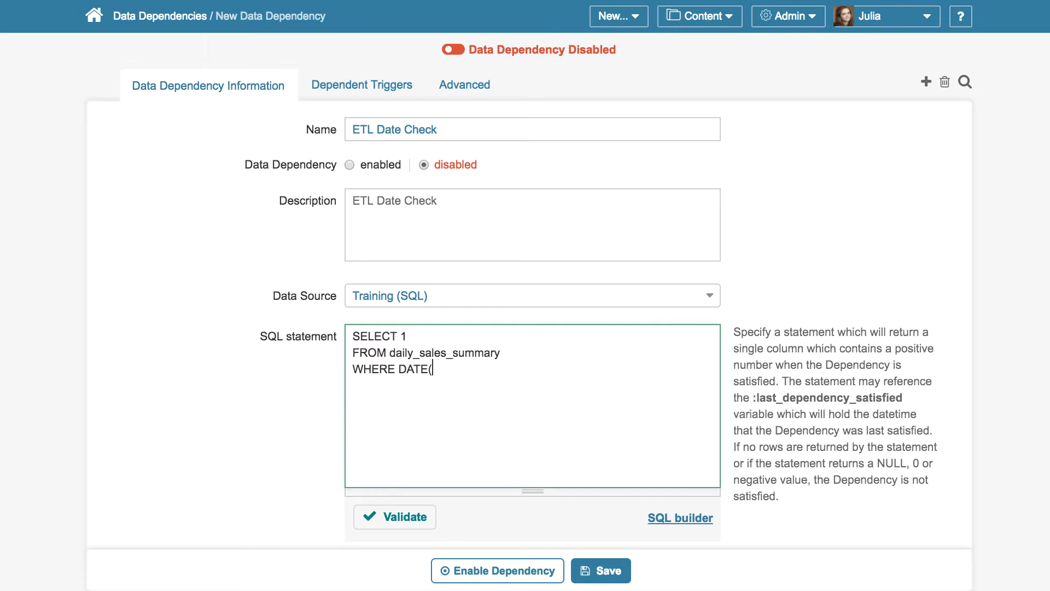
{"action": "type", "text": ")>=DATE(NOW()"}
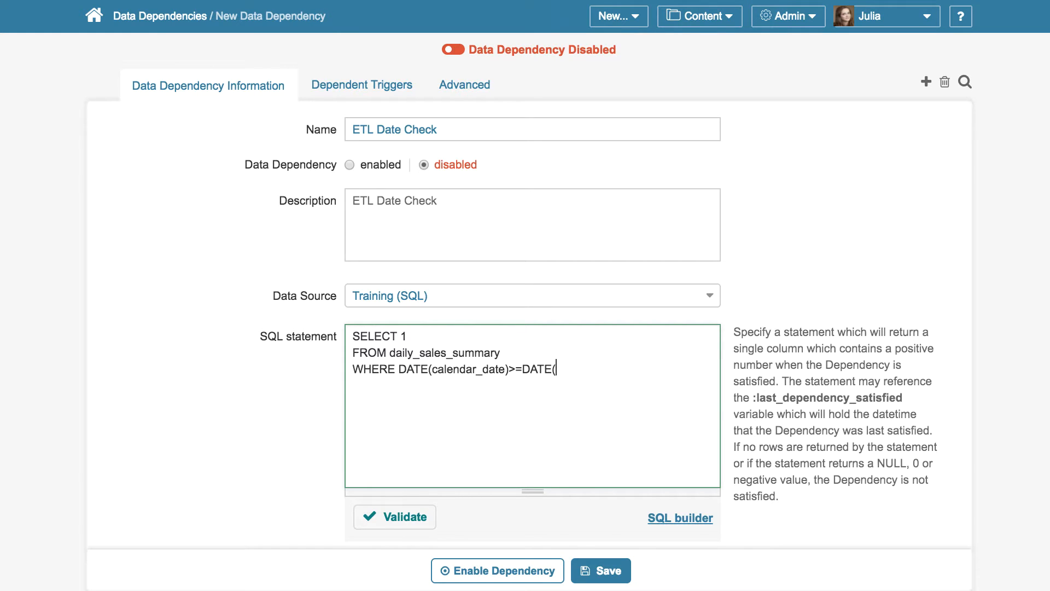
{"action": "type", "text": "-INTERVA"}
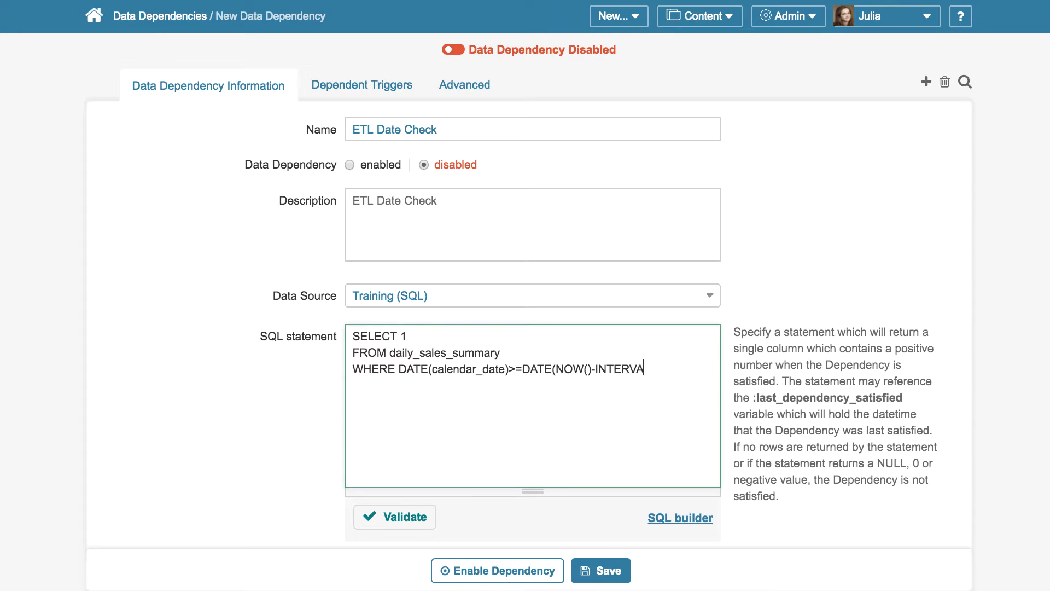
{"action": "type", "text": "L 1 DAY)"}
{"action": "left_click", "coordinate": [367, 518]}
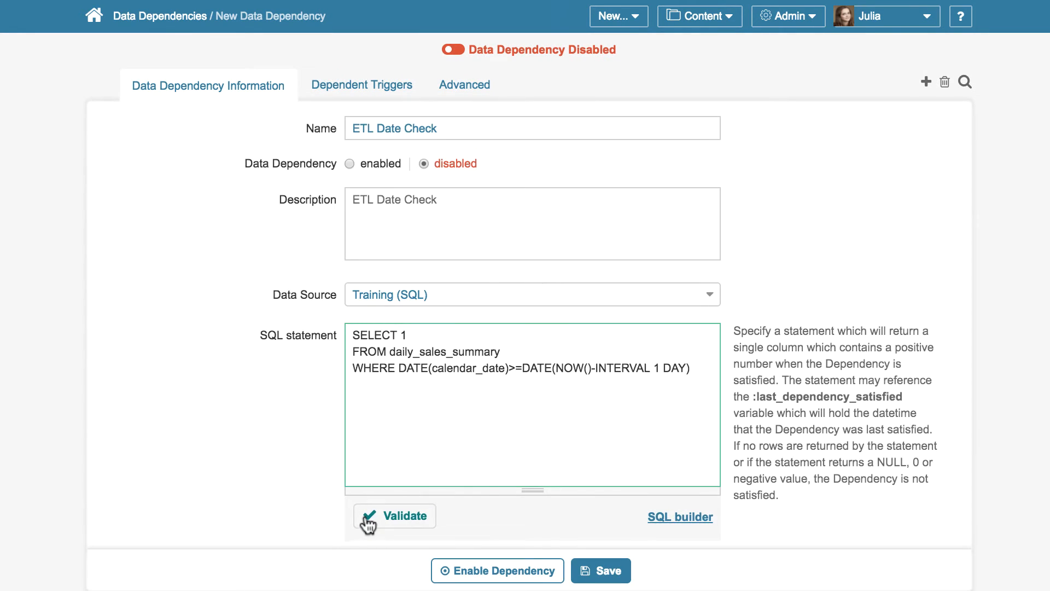
Set the dependency checking to start after 05:00 and stop after 13:00
{"action": "scroll", "coordinate": [364, 517], "scroll_direction": "down", "scroll_amount": 5}
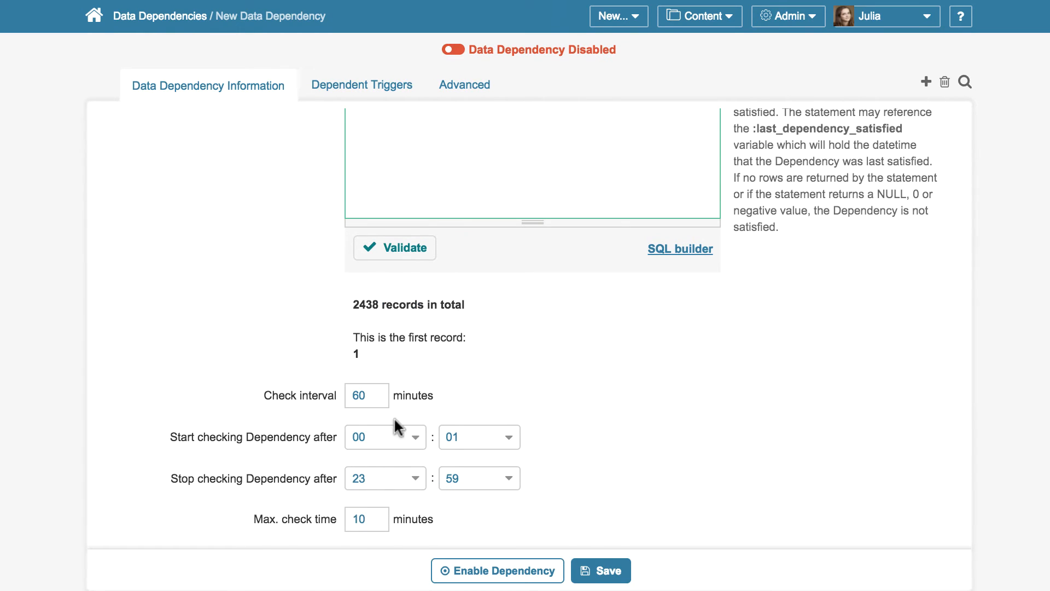
{"action": "left_click", "coordinate": [396, 432]}
{"action": "left_click", "coordinate": [392, 433]}
{"action": "left_click", "coordinate": [492, 435]}
{"action": "left_click", "coordinate": [492, 420]}
{"action": "left_click", "coordinate": [413, 479]}
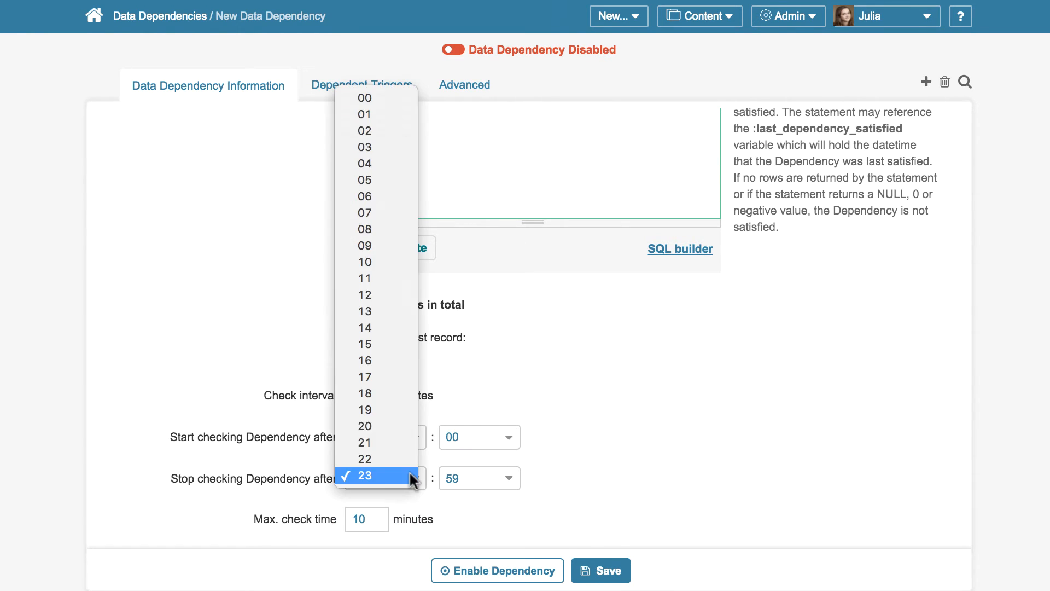
{"action": "left_click", "coordinate": [379, 307]}
{"action": "left_click", "coordinate": [496, 479]}
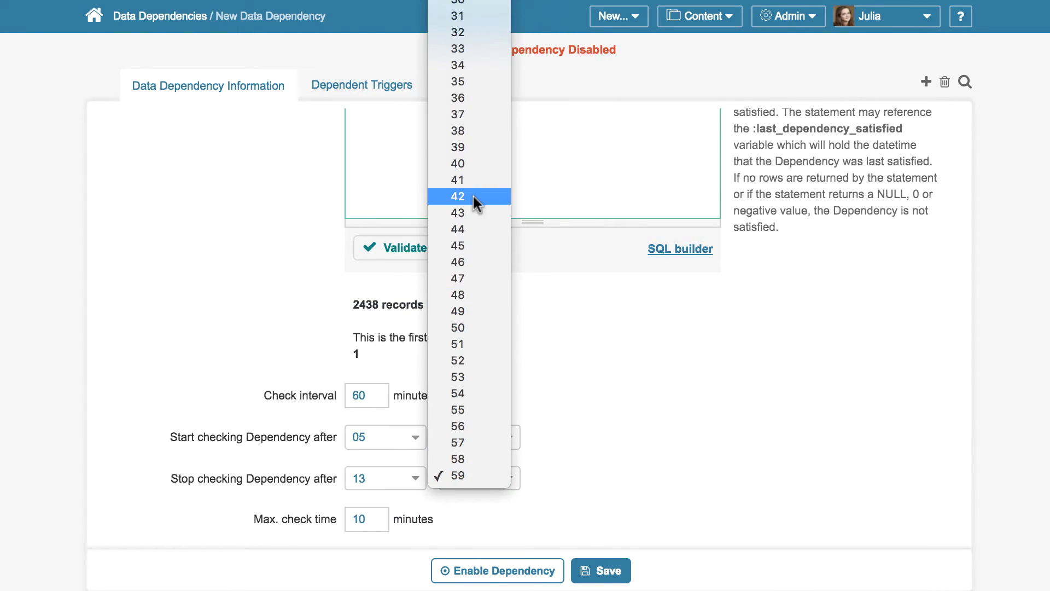
{"action": "scroll", "coordinate": [473, 196], "scroll_direction": "up", "scroll_amount": 8}
{"action": "left_click", "coordinate": [470, 3]}
Set the check interval to 5 minutes, then enable and save the ETL Date Check dependency
{"action": "left_click", "coordinate": [377, 390]}
{"action": "key", "text": "BackSpace"}
{"action": "key", "text": "BackSpace"}
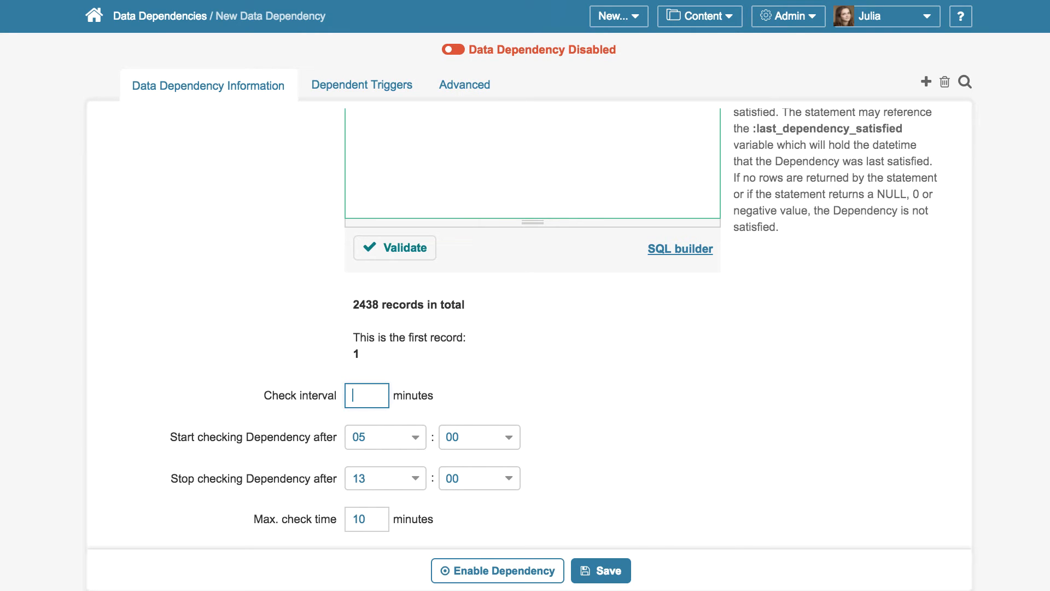
{"action": "type", "text": "5"}
{"action": "left_click", "coordinate": [457, 50]}
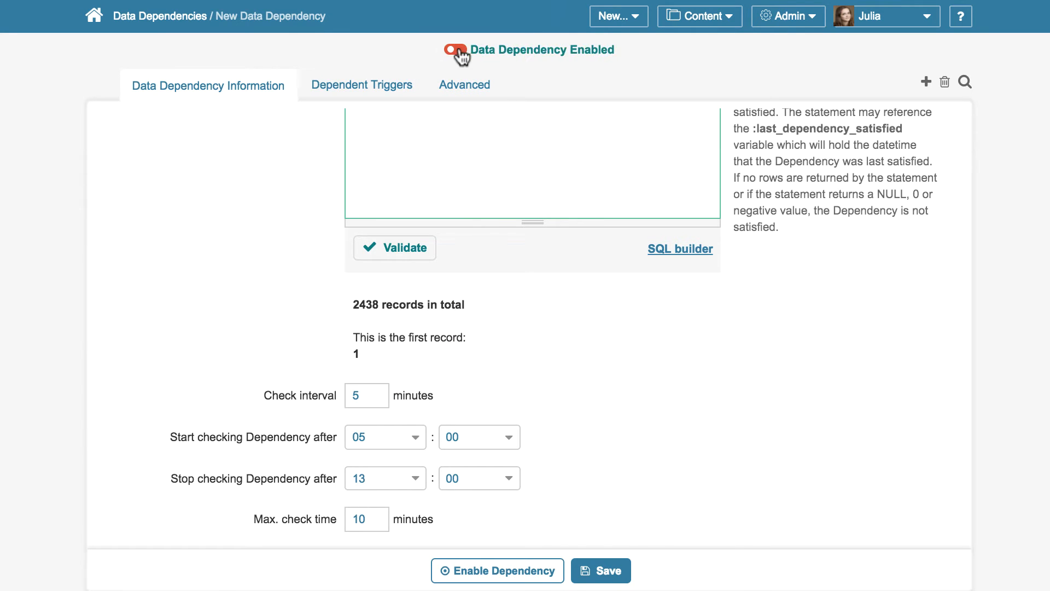
{"action": "left_click", "coordinate": [604, 570]}
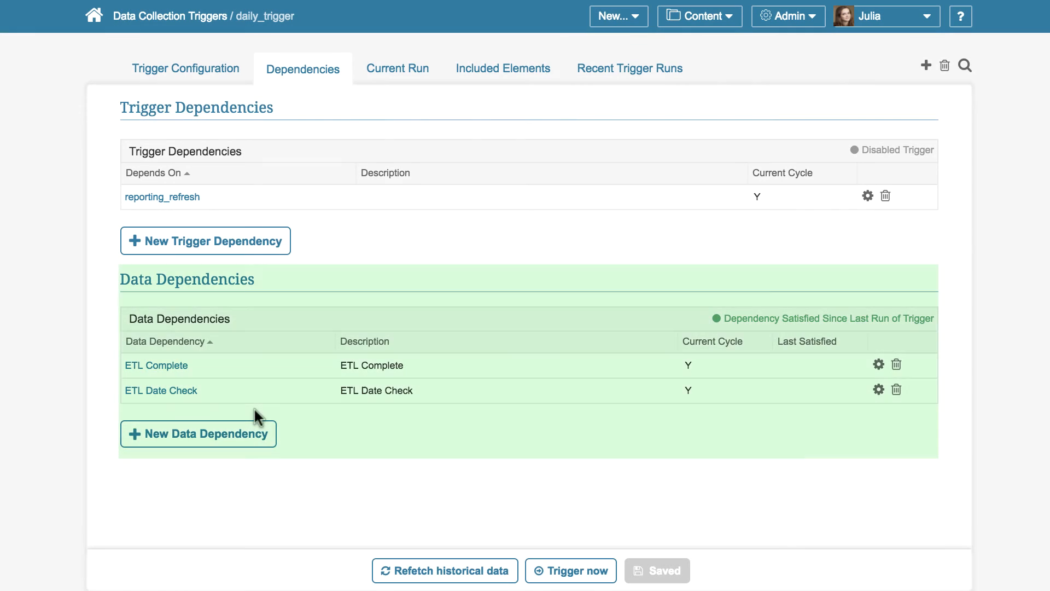